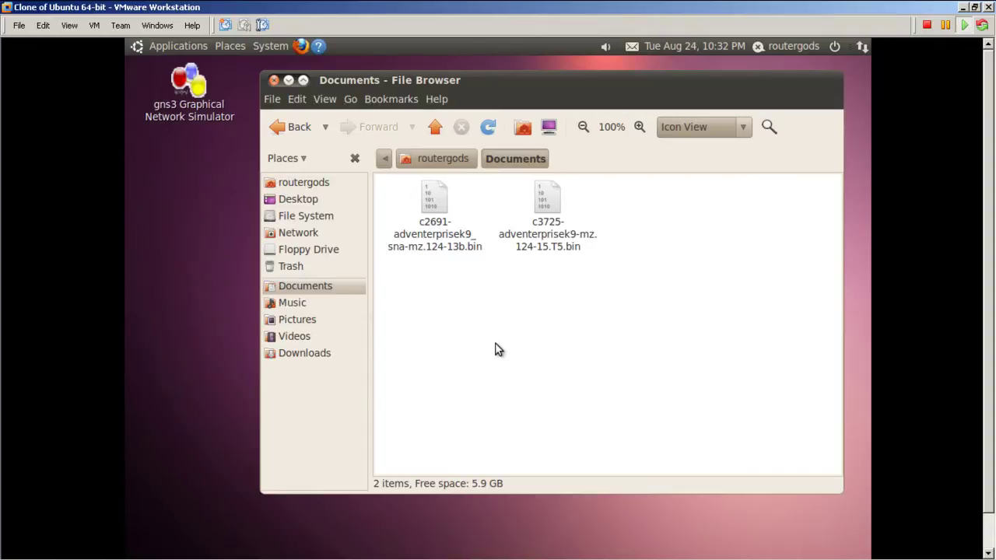
- Open a terminal and list the contents of the home folder
key("ctrl+alt+t")
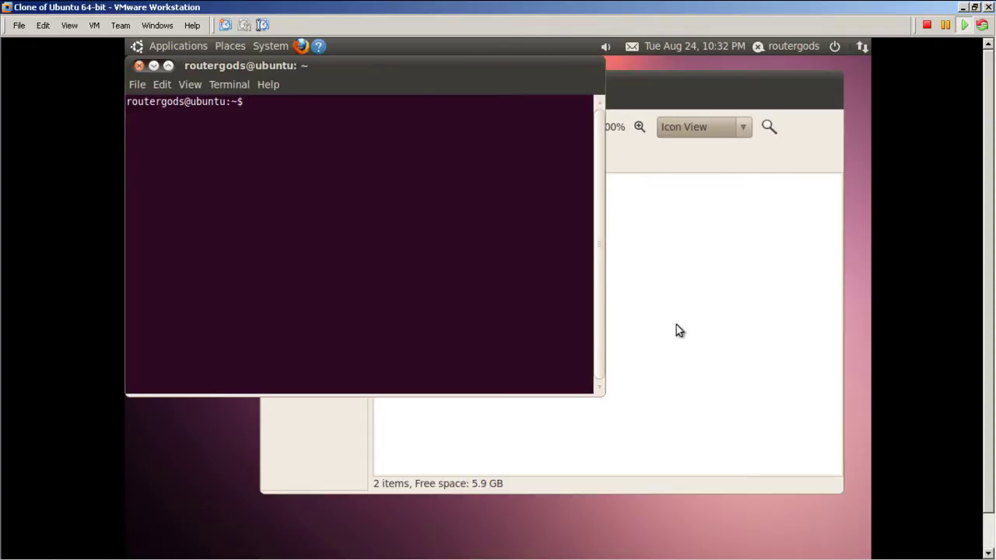
type("ls")
key("Return")
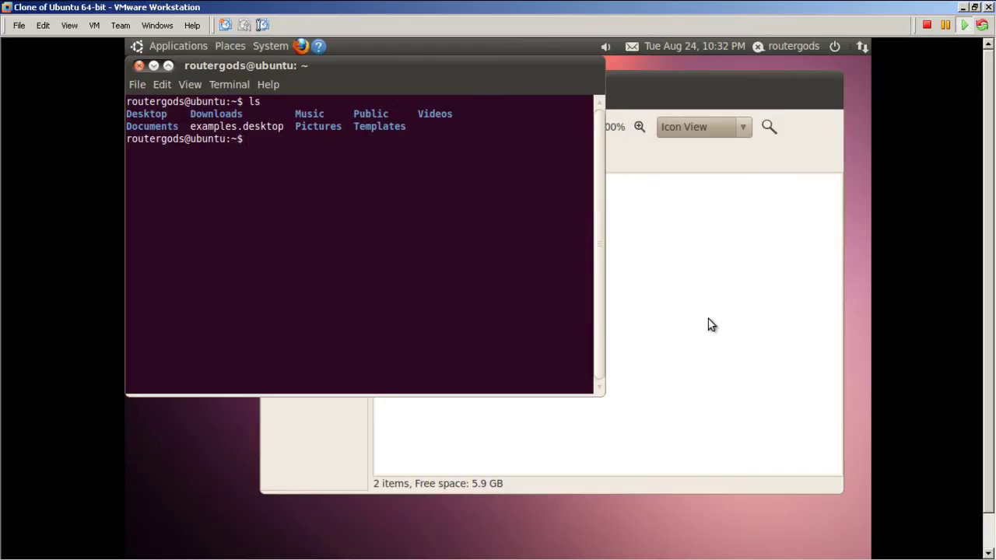
- Move into Documents, list its two .bin router images, and begin typing 'unzip -p c2691'
type("cd Doc")
key("Tab")
key("Return")
type("ls")
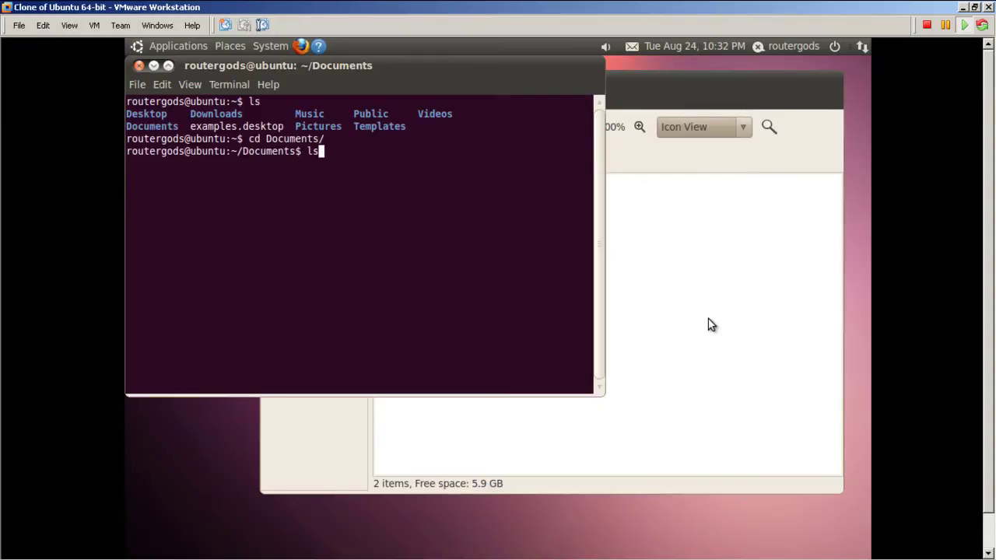
key("Return")
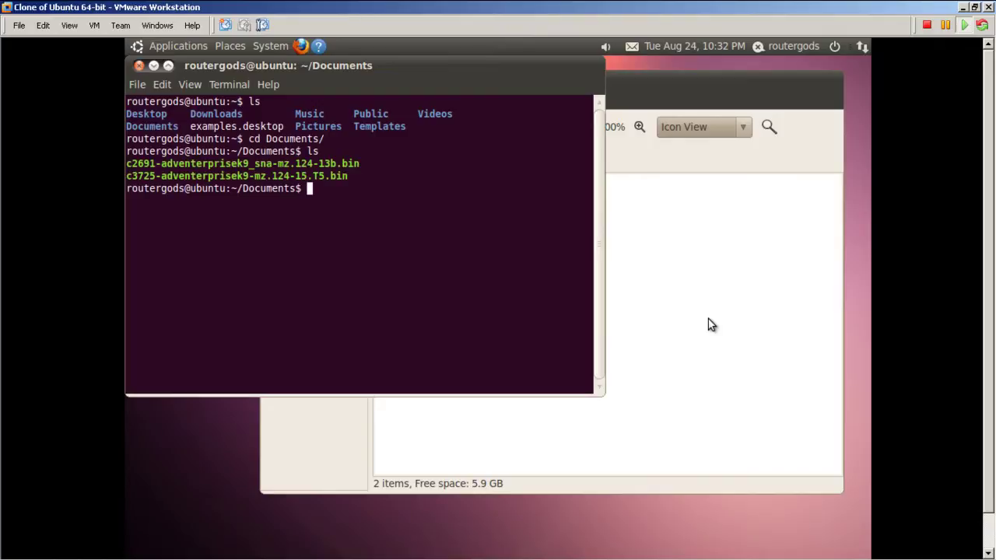
type("unzip -p")
type("c2691")
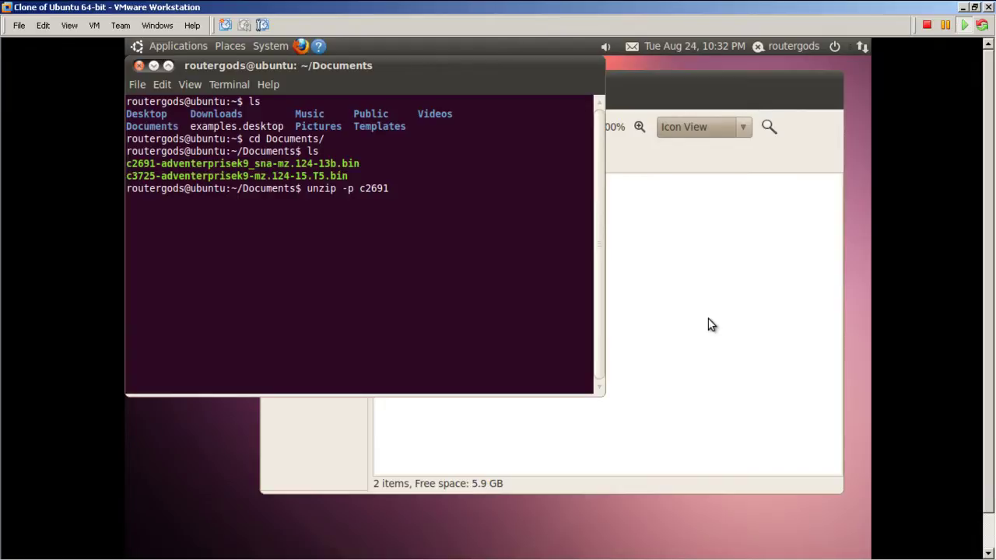
- Copy the c2691 .bin file name from the listing into the unzip -p command
key("BackSpace")
key("BackSpace")
key("BackSpace")
key("BackSpace")
key("BackSpace")
left_click_drag(362, 162, 127, 165)
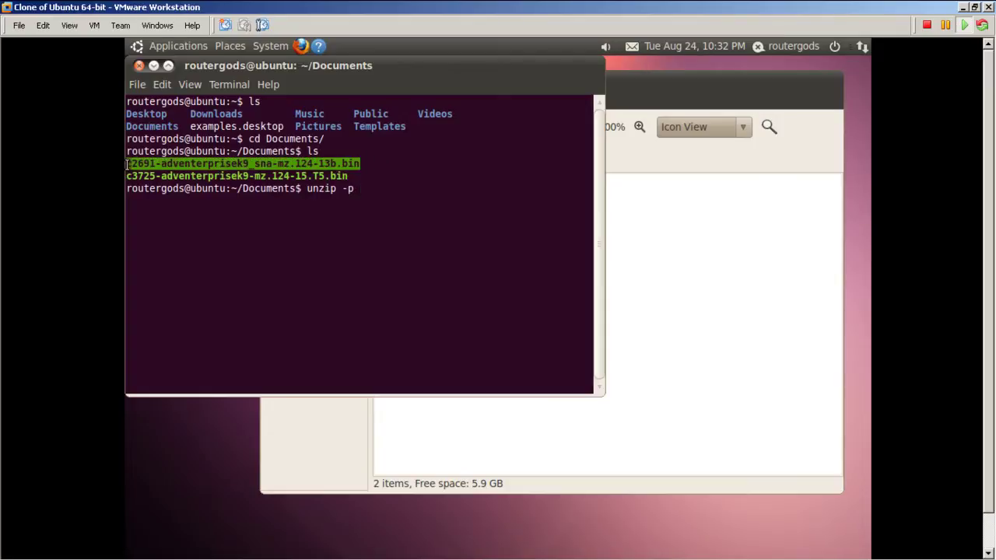
right_click(182, 165)
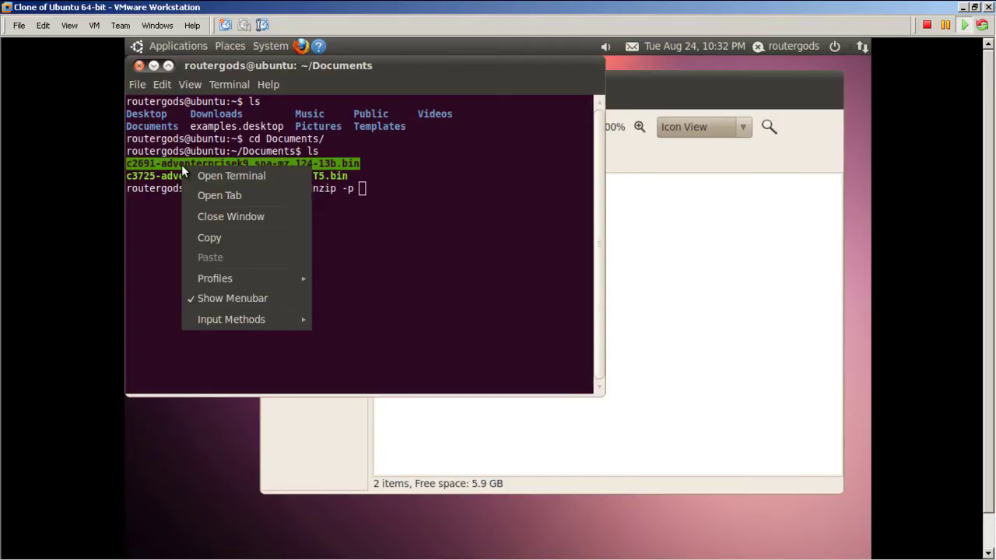
left_click(224, 238)
double_click(377, 190)
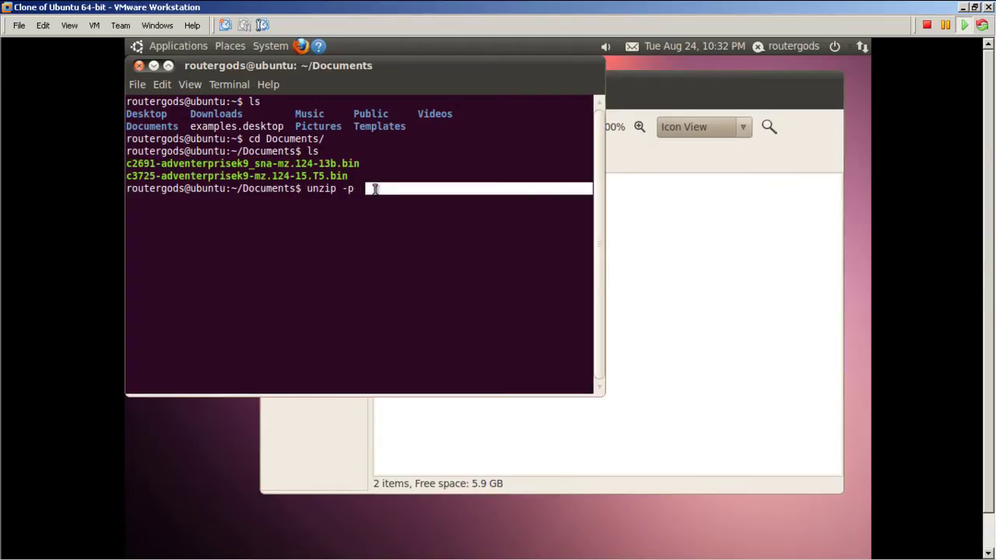
right_click(381, 190)
left_click(407, 283)
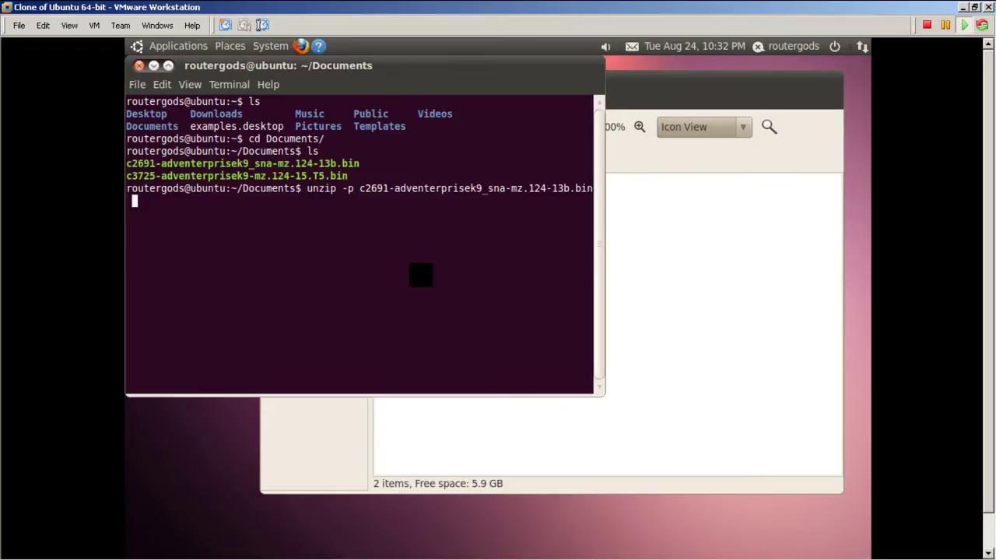
- Redirect the output to c2691-adventerprisek9_sna-mz.124-13b.image, run it, and list Documents to verify
type(">")
right_click(289, 257)
left_click(317, 349)
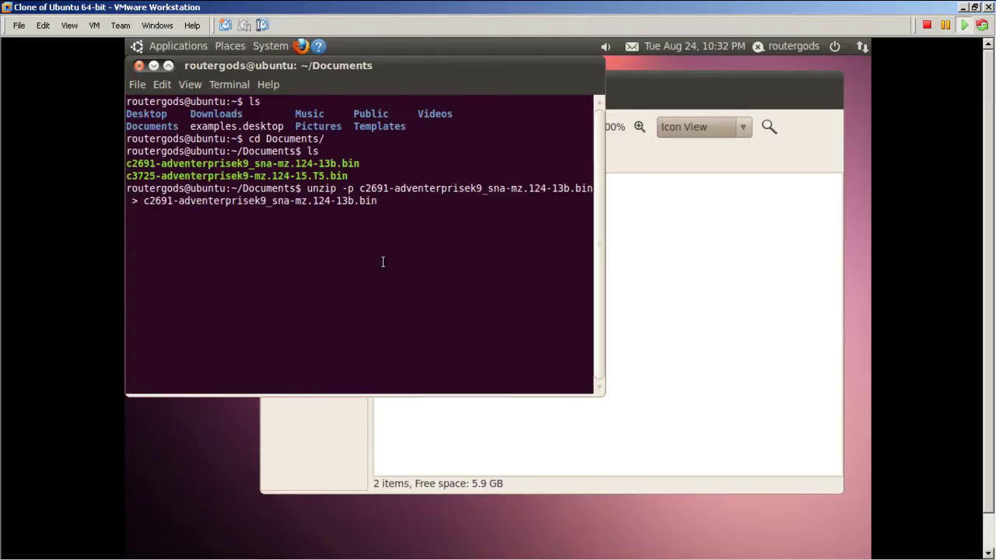
key("BackSpace")
key("BackSpace")
key("BackSpace")
type("image")
key("Return")
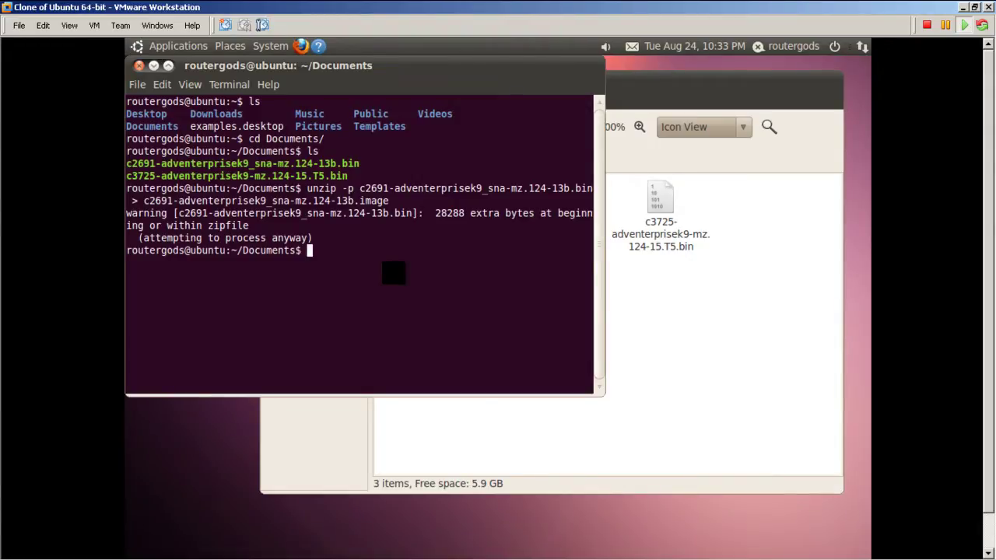
type("ls")
key("Return")
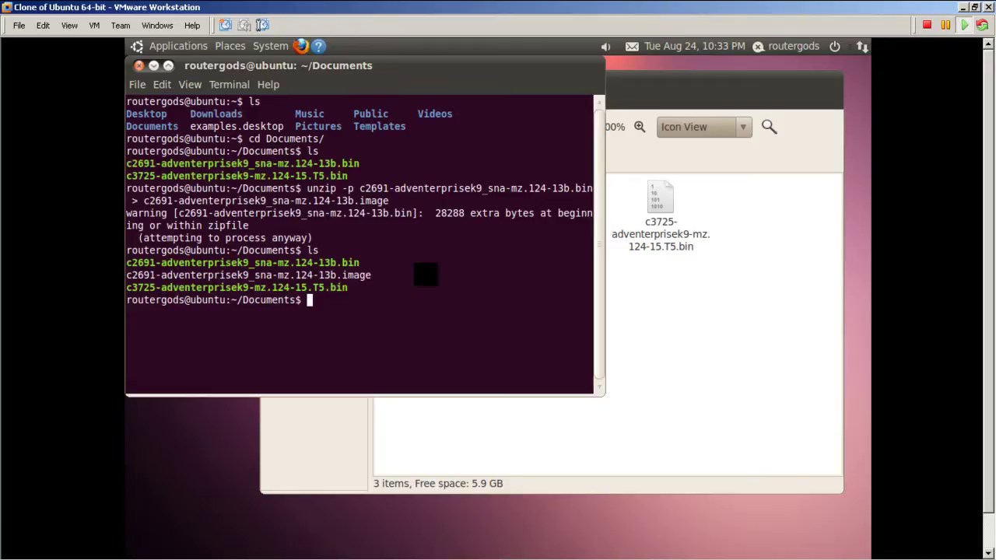
- Close the terminal and view Documents as a size-sorted list showing the 78.4 MB .image file
left_click(137, 66)
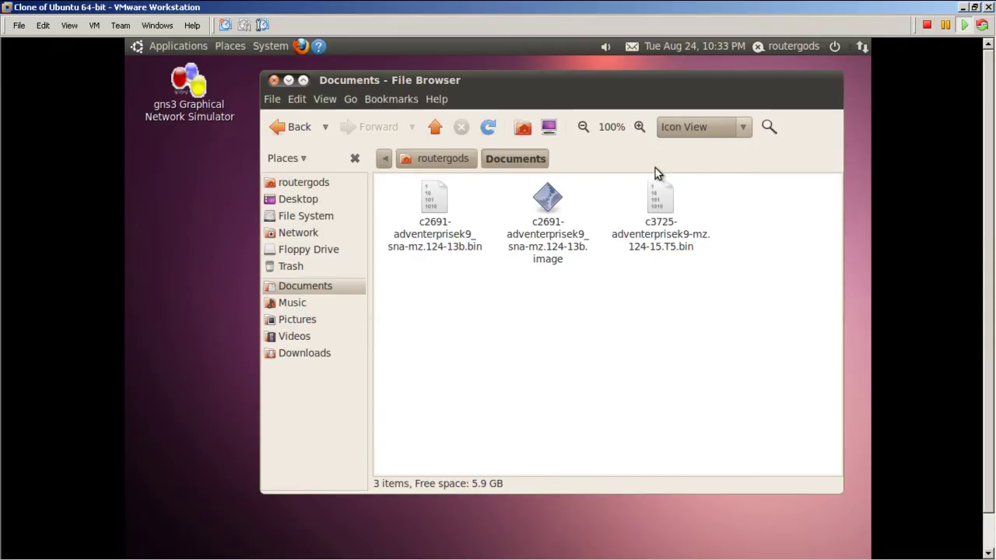
left_click(745, 134)
left_click(734, 148)
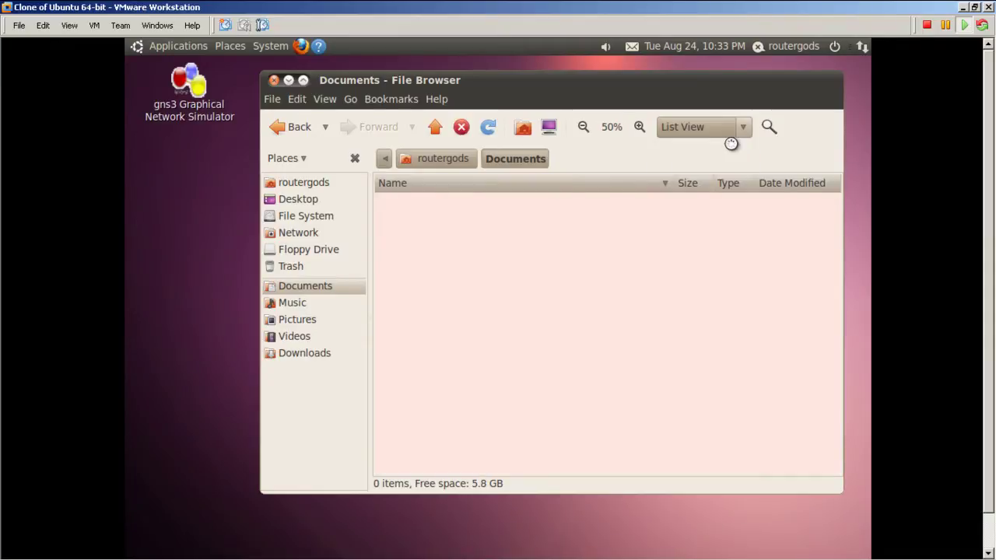
left_click(596, 187)
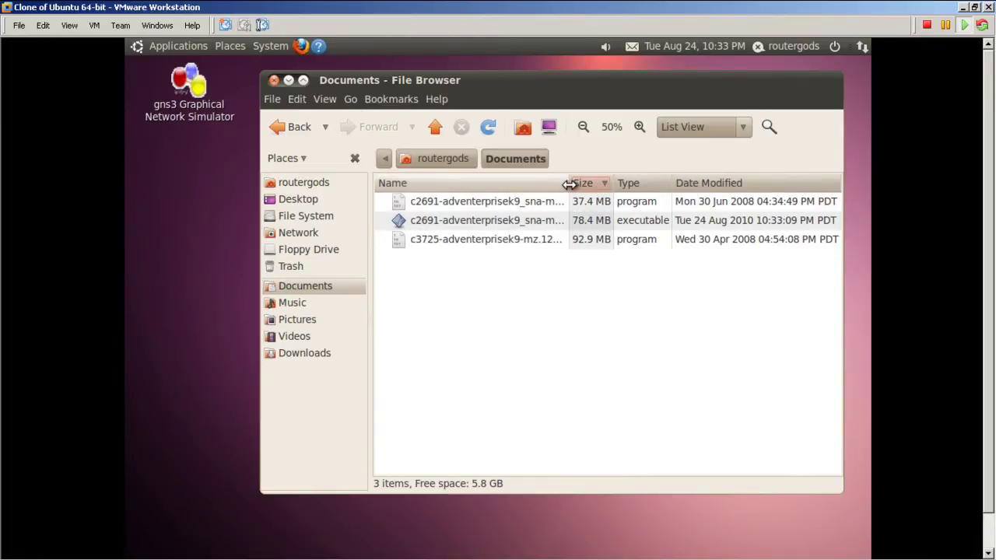
left_click_drag(569, 185, 648, 184)
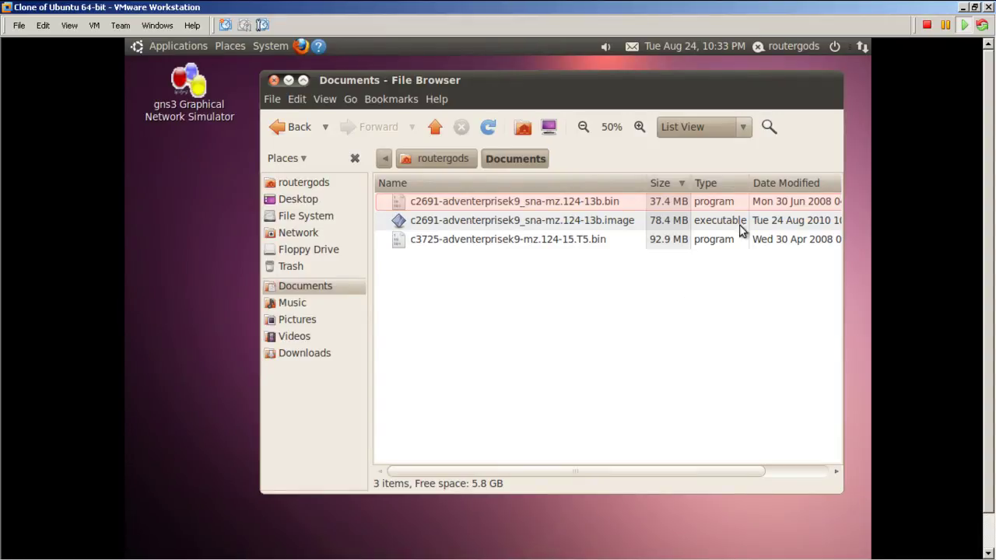
- Launch GNS3 from the desktop and dismiss the New Project prompt
left_click(275, 80)
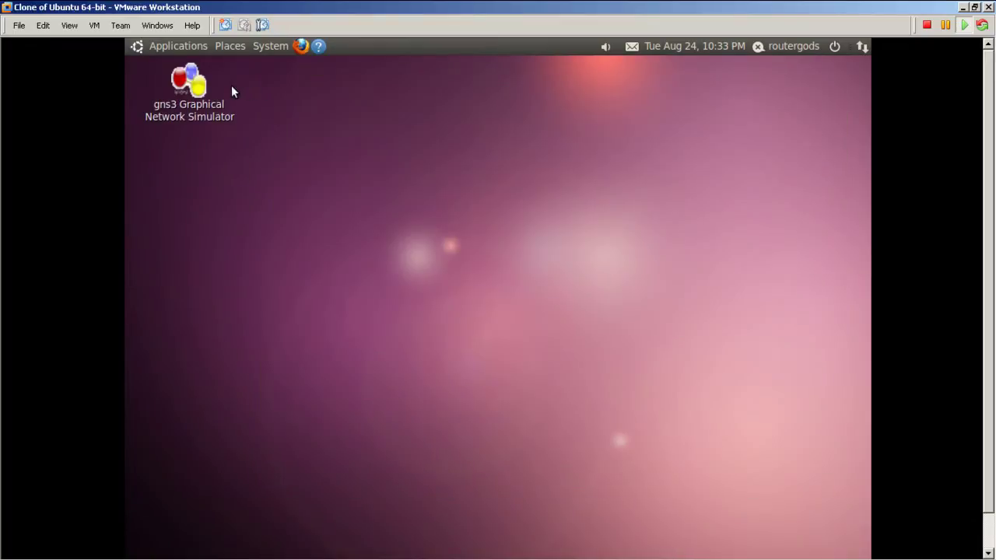
left_click(191, 84)
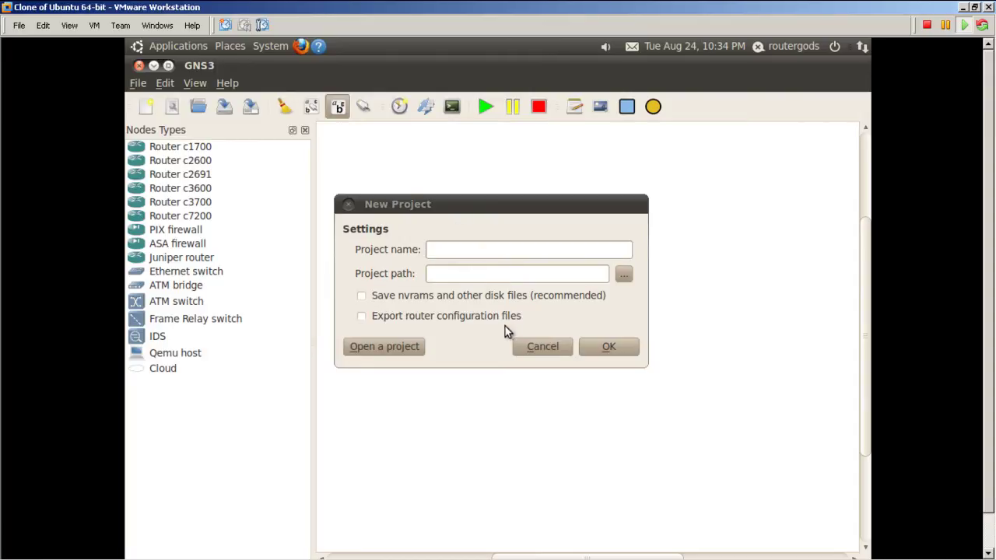
left_click(554, 347)
- Add c2691-adventerprisek9_sna-mz.124-13b.image in IOS images and hypervisors and save it for the c2691 platform
left_click(164, 83)
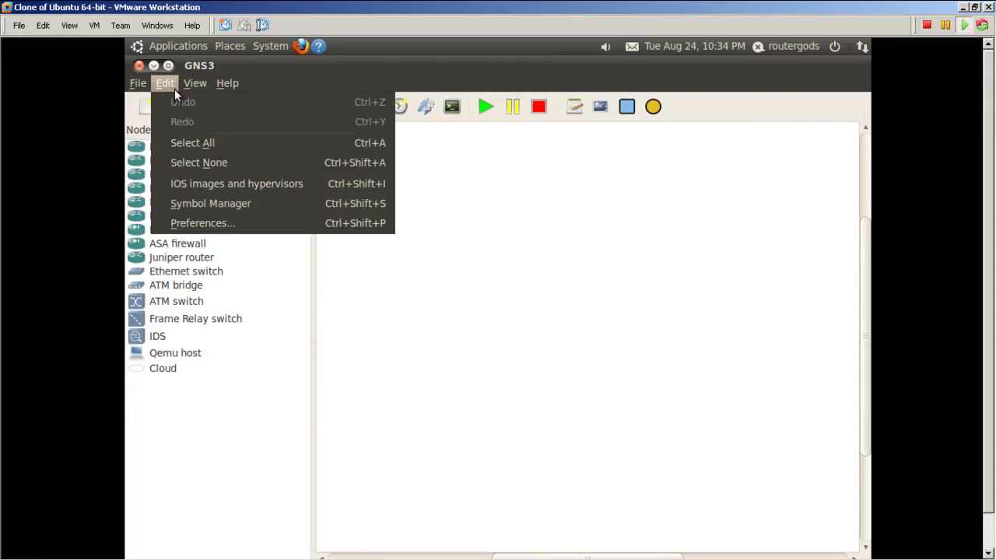
left_click(257, 181)
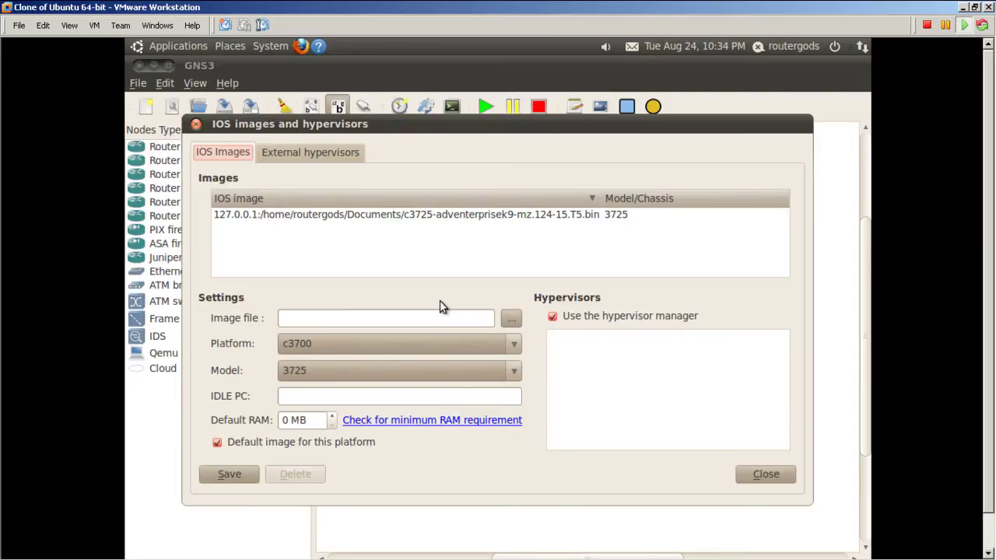
left_click(506, 319)
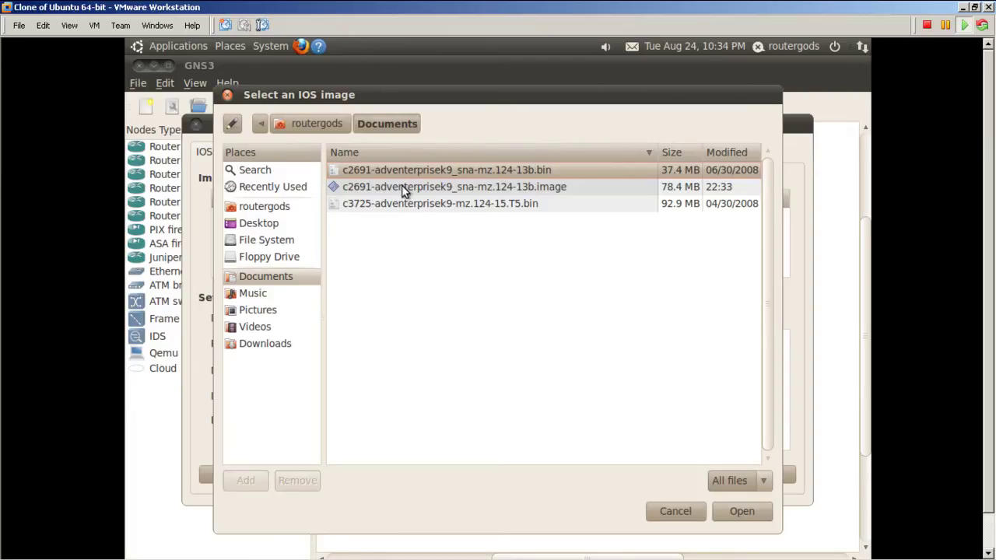
left_click(403, 190)
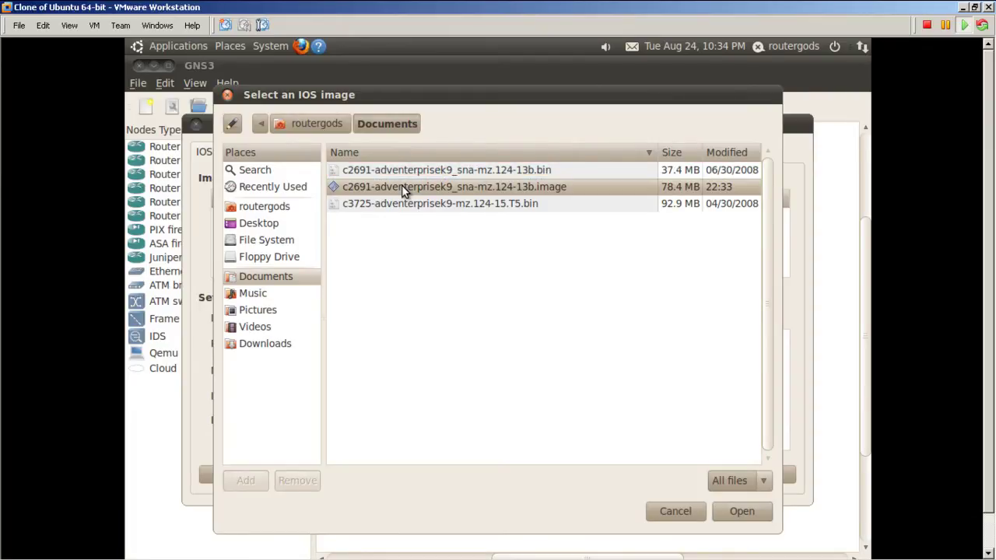
double_click(403, 191)
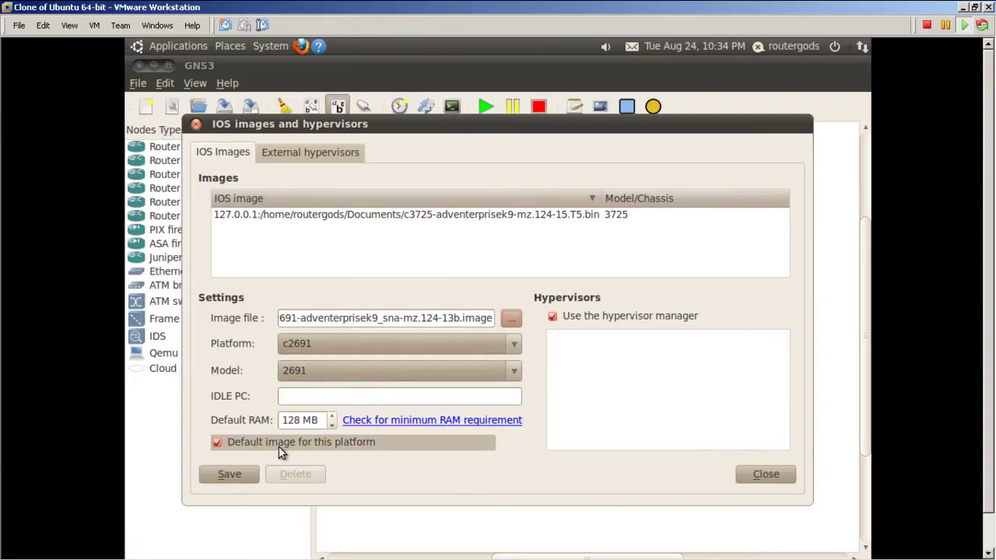
left_click(244, 473)
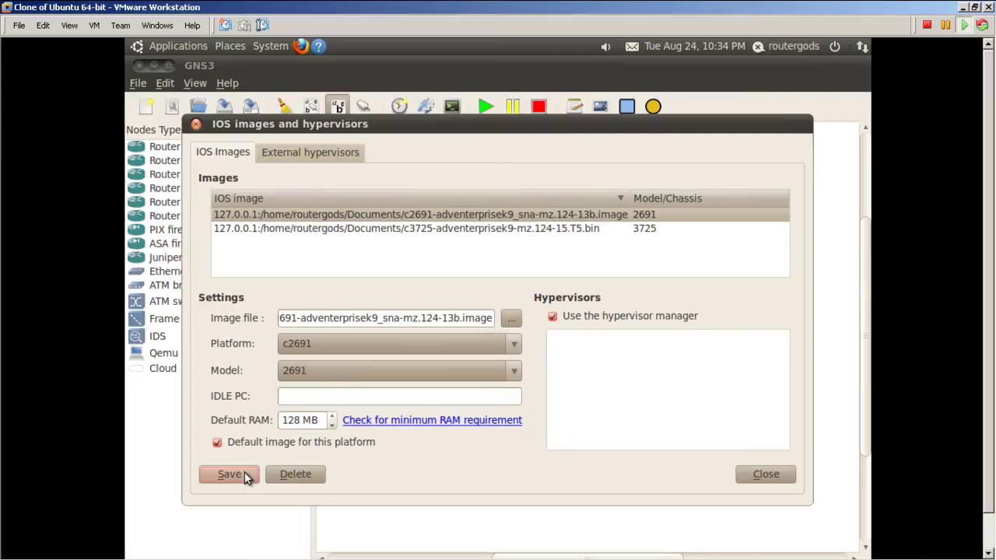
- Place a c2691 router R1 on the canvas and hide the Nodes Types panel
left_click(765, 474)
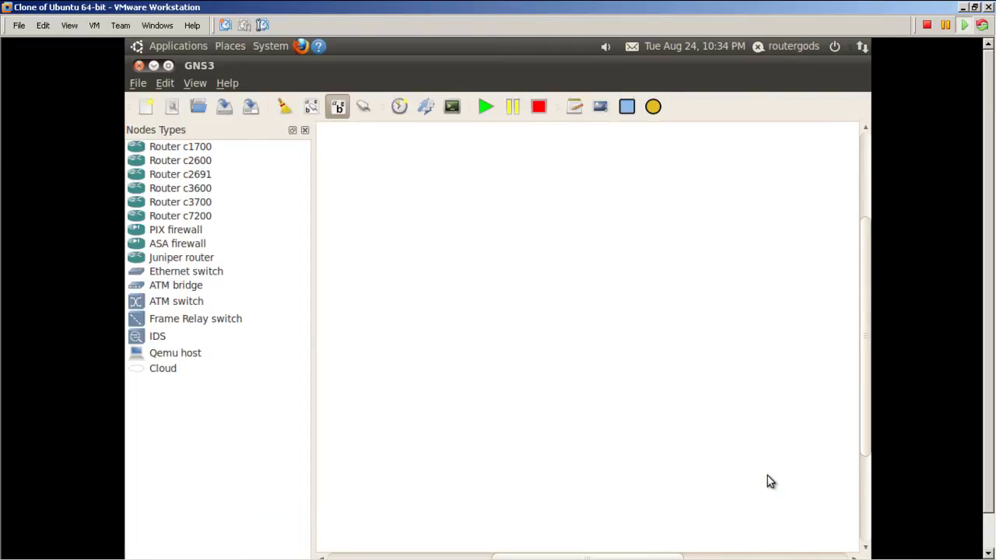
left_click_drag(197, 181, 560, 296)
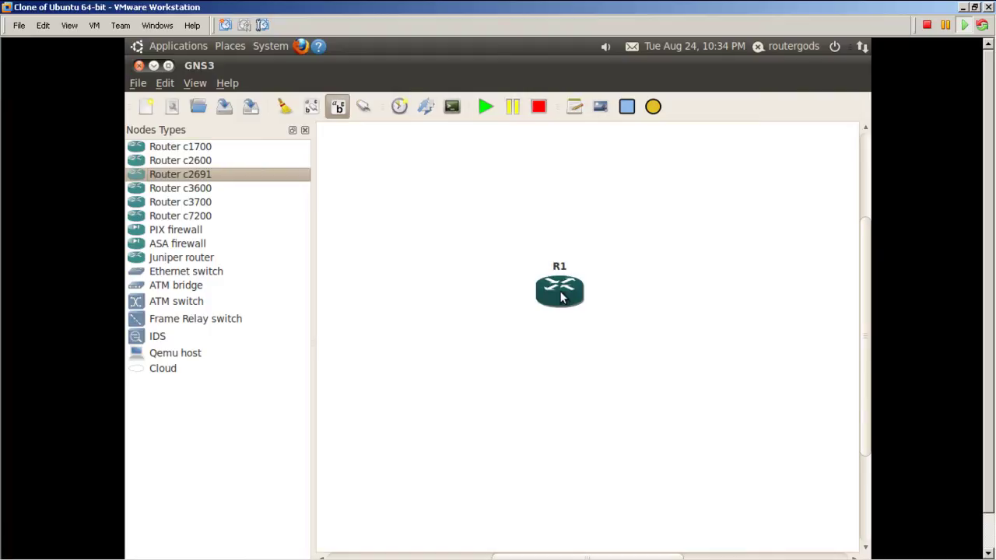
left_click(304, 130)
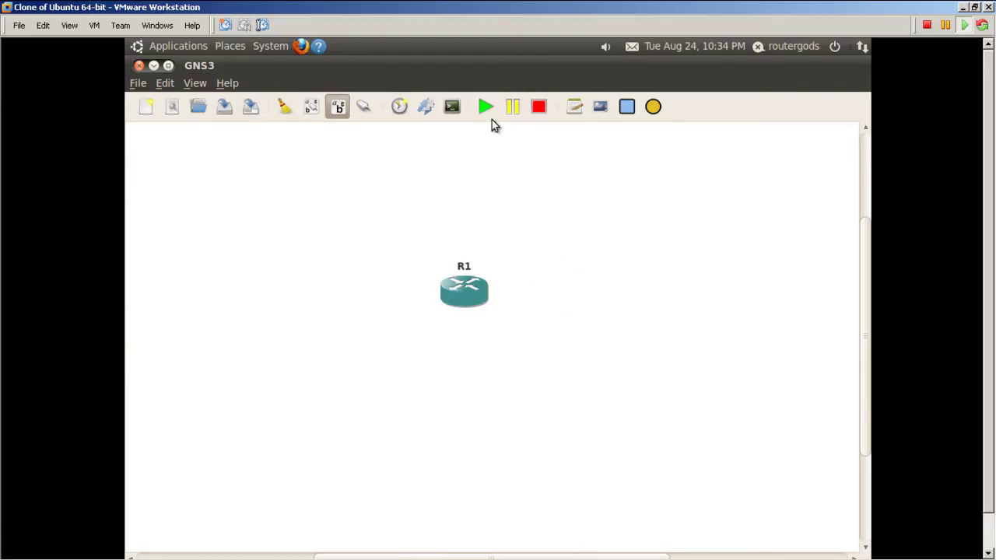
- Open R1's console, decline the initial configuration dialog with 'no', and reach the Router> prompt
left_click(451, 108)
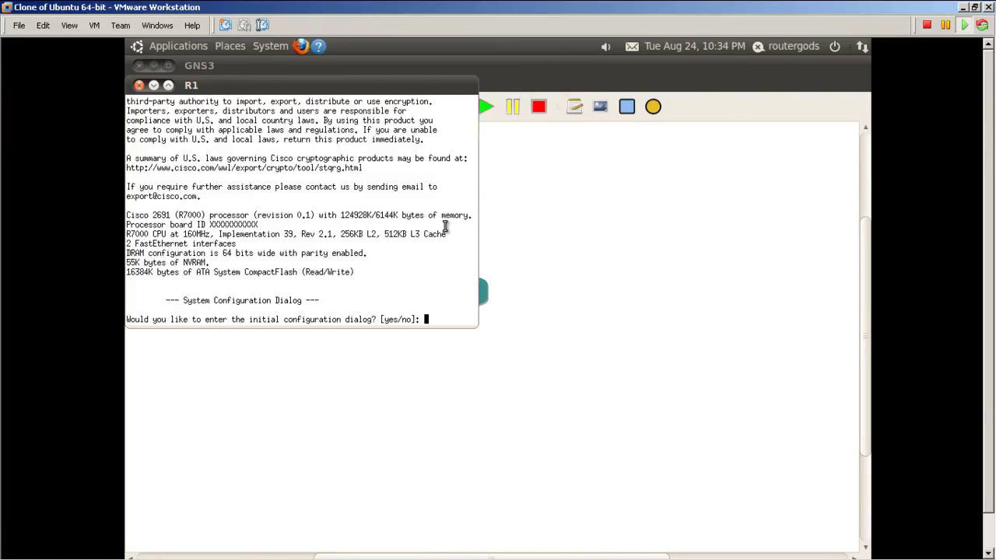
type("no")
key("Return")
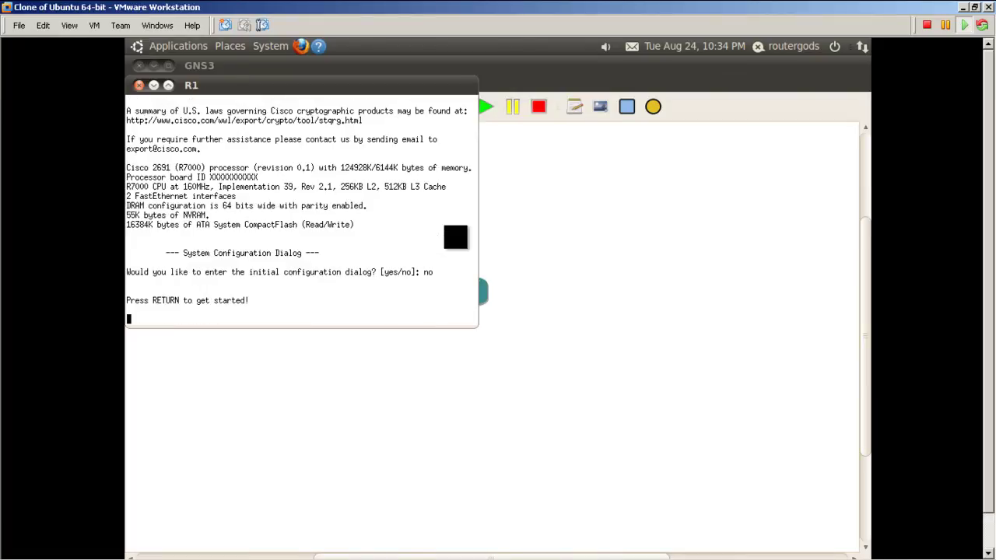
key("Return")
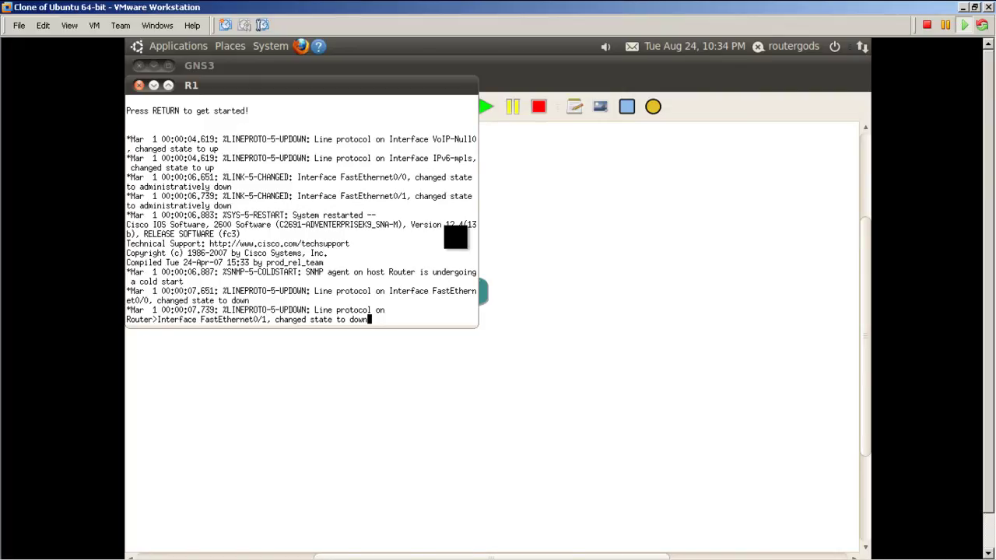
key("Return")
key("Return")
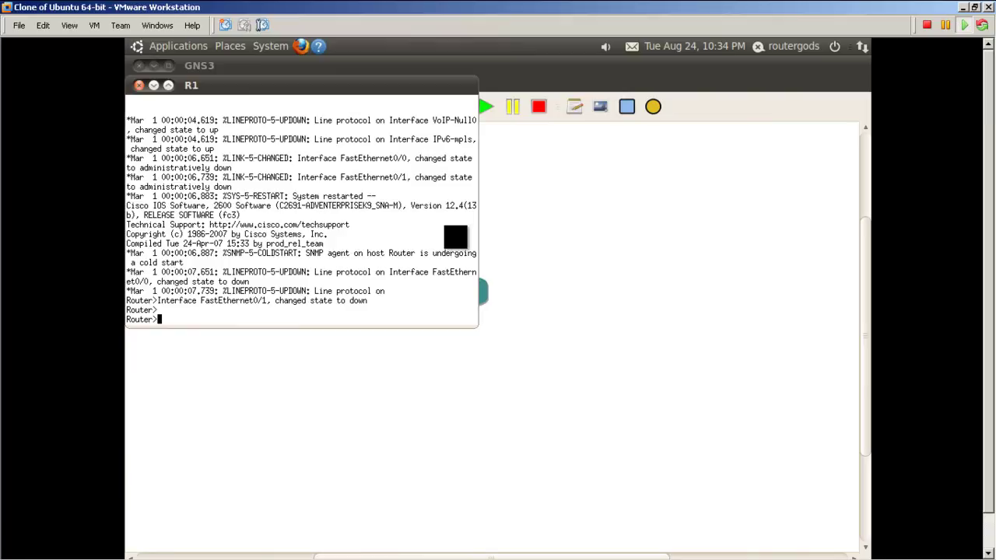